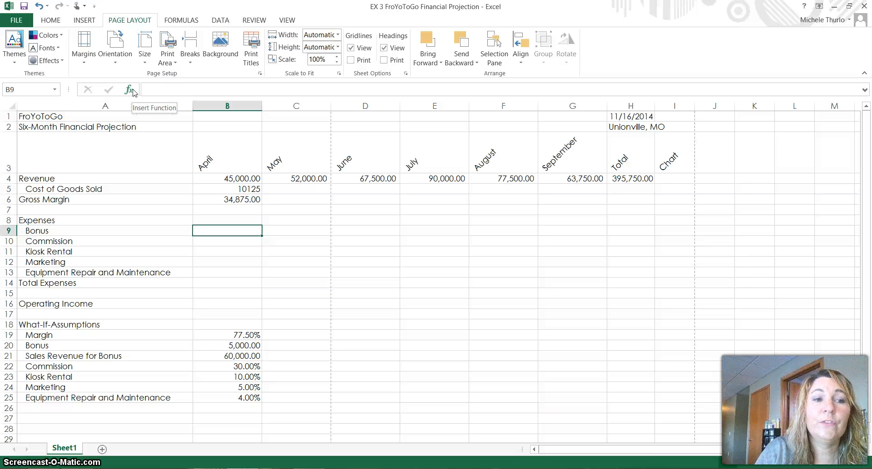
Search the function library for "if" and insert the IF function into the April Bonus cell B9
left_click(129, 90)
left_click(431, 193)
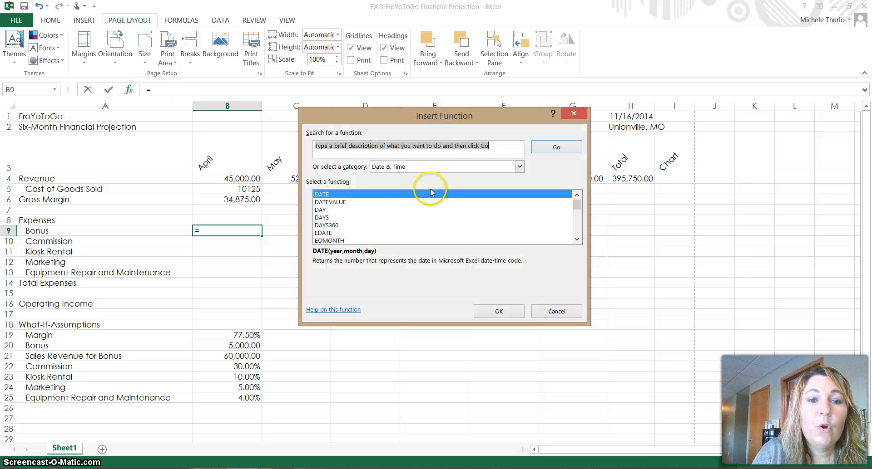
left_click(441, 167)
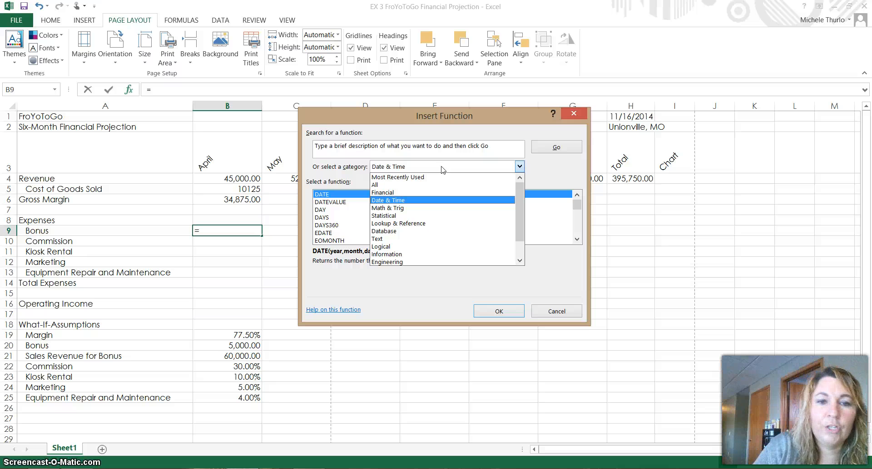
left_click(392, 151)
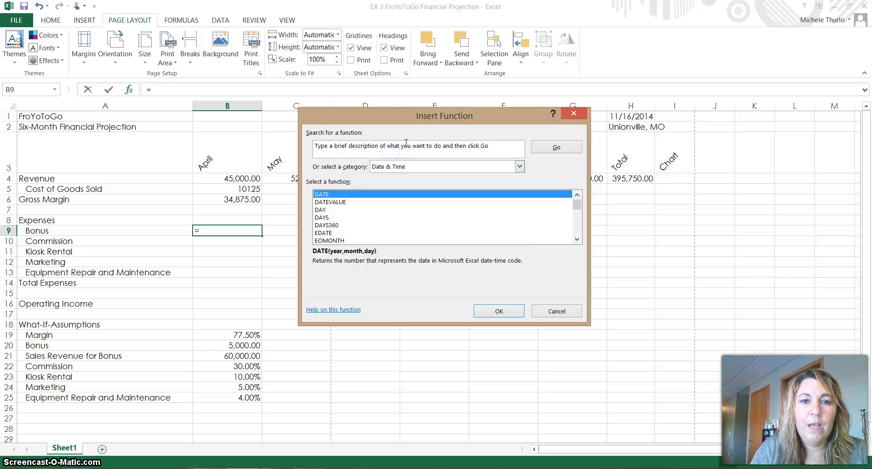
left_click(405, 144)
left_click(498, 148)
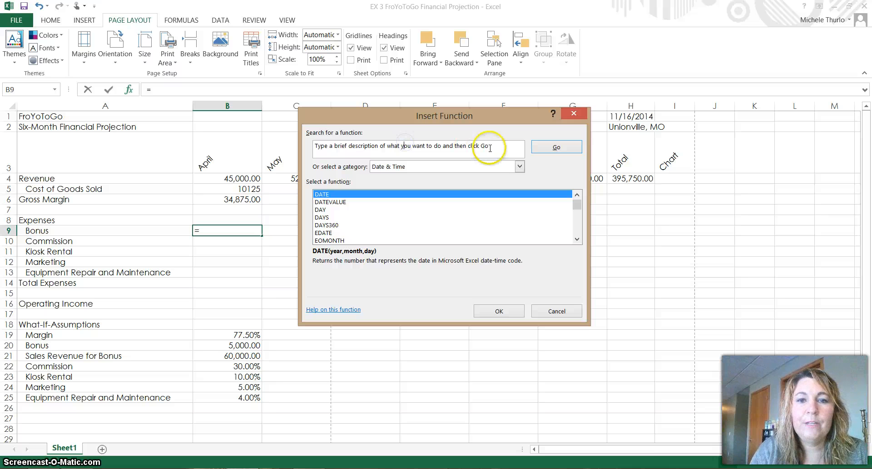
key("BackSpace")
key("BackSpace")
key("BackSpace")
key("BackSpace")
key("BackSpace")
key("BackSpace")
key("BackSpace")
key("BackSpace")
key("BackSpace")
key("BackSpace")
key("BackSpace")
key("BackSpace")
key("BackSpace")
key("BackSpace")
key("BackSpace")
key("BackSpace")
key("BackSpace")
key("BackSpace")
key("BackSpace")
key("BackSpace")
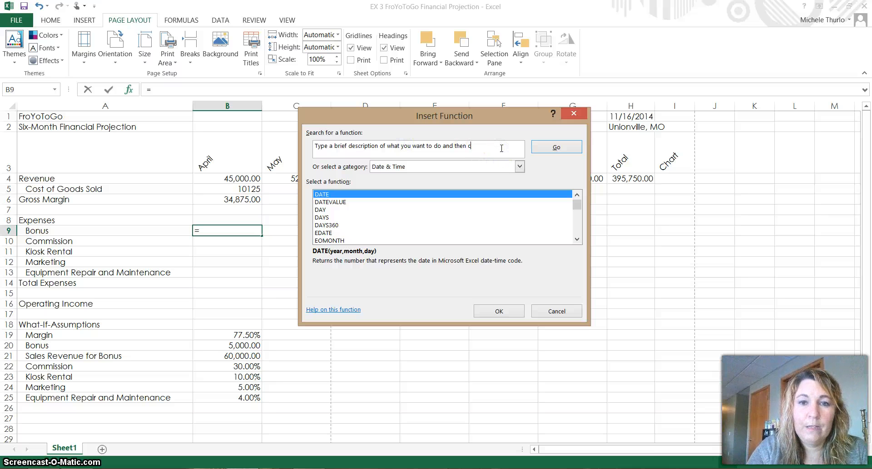
key("BackSpace")
key("BackSpace")
key("BackSpace")
key("BackSpace")
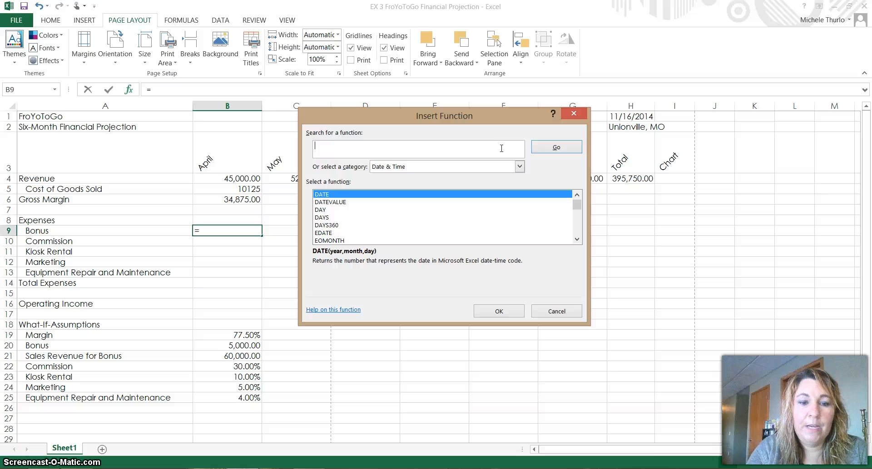
type("if")
left_click(556, 147)
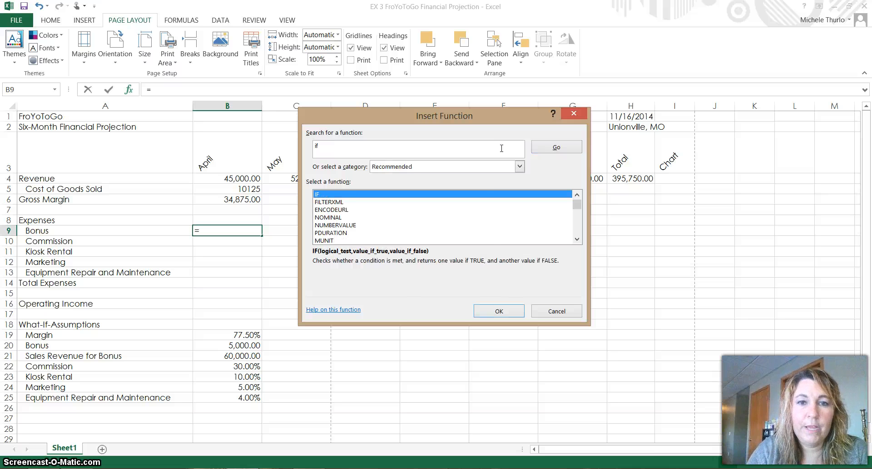
double_click(335, 195)
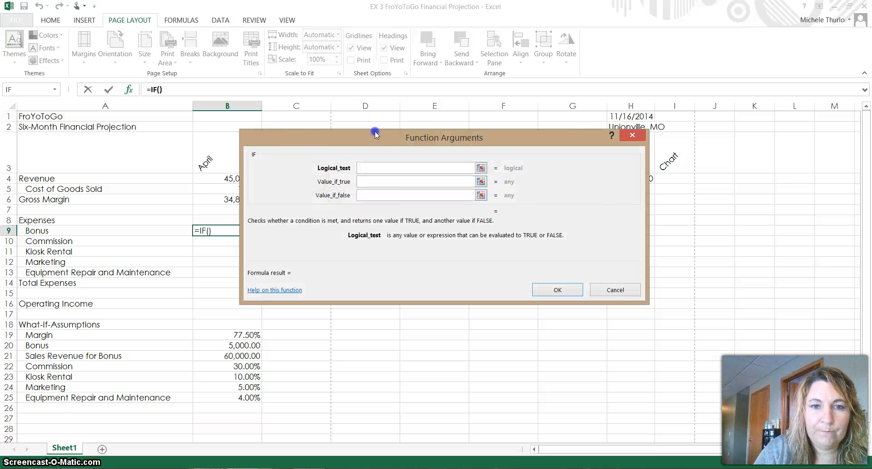
Set the IF logical test to B4>=$B$21, comparing April revenue with an absolute reference to the sales revenue for bonus
left_click_drag(308, 135, 441, 115)
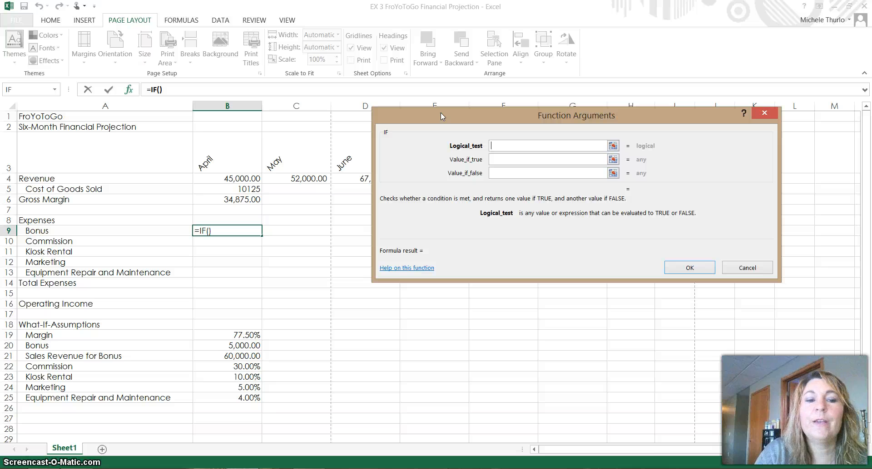
left_click(476, 145)
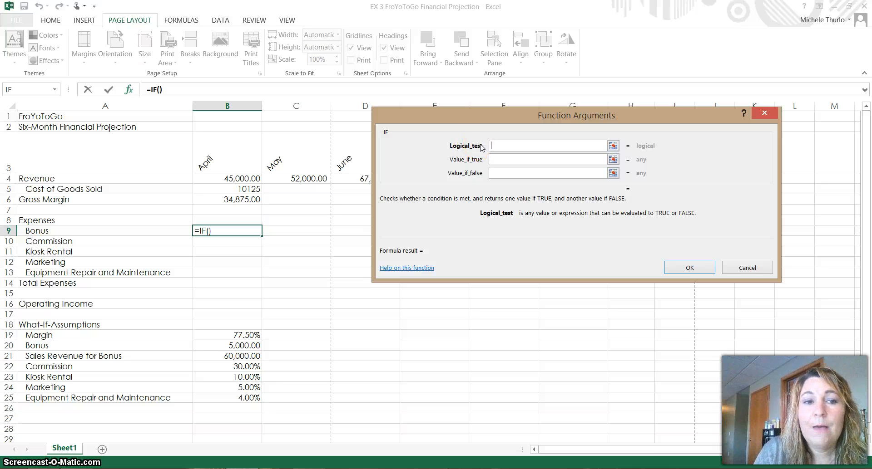
left_click(240, 179)
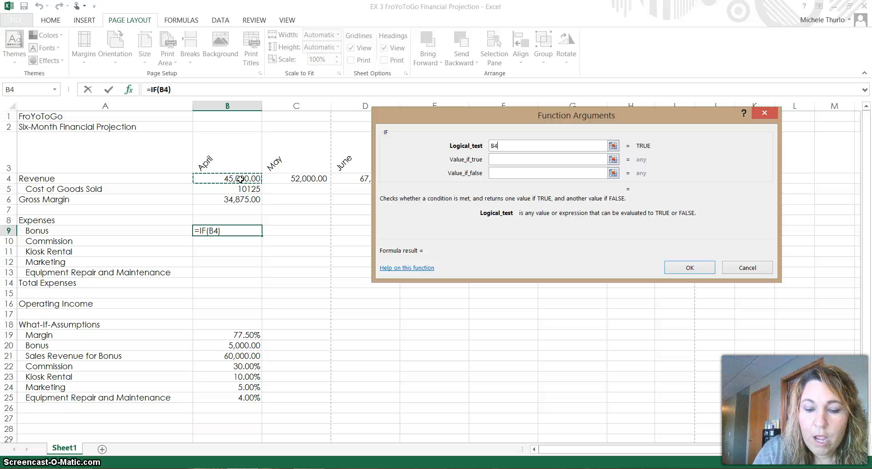
type(">")
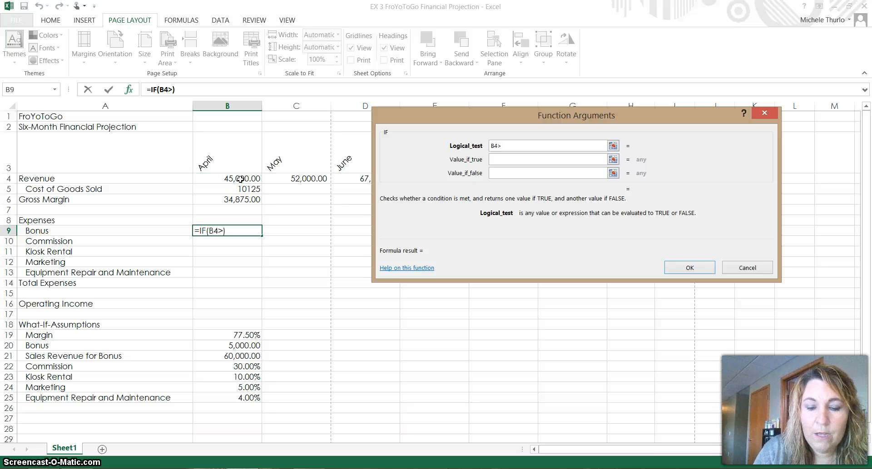
type("=")
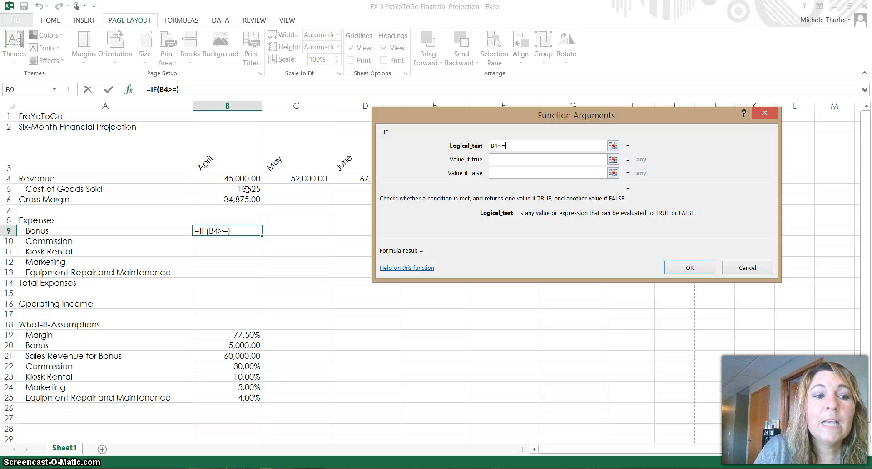
left_click(249, 357)
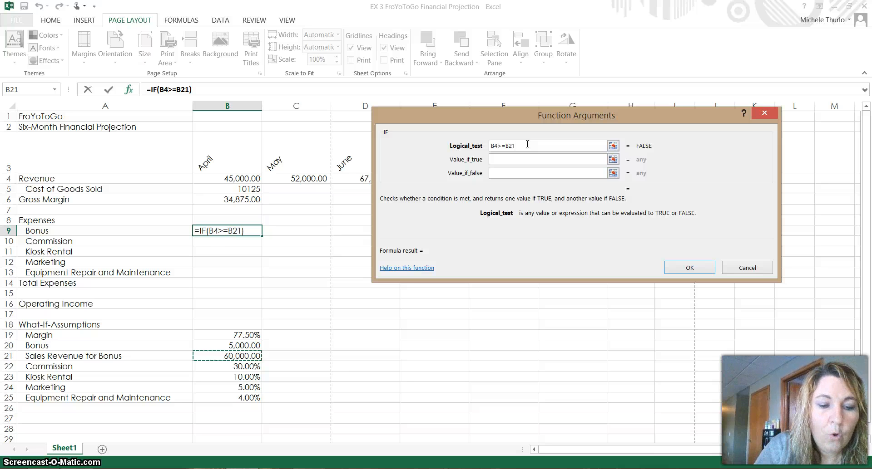
key("F4")
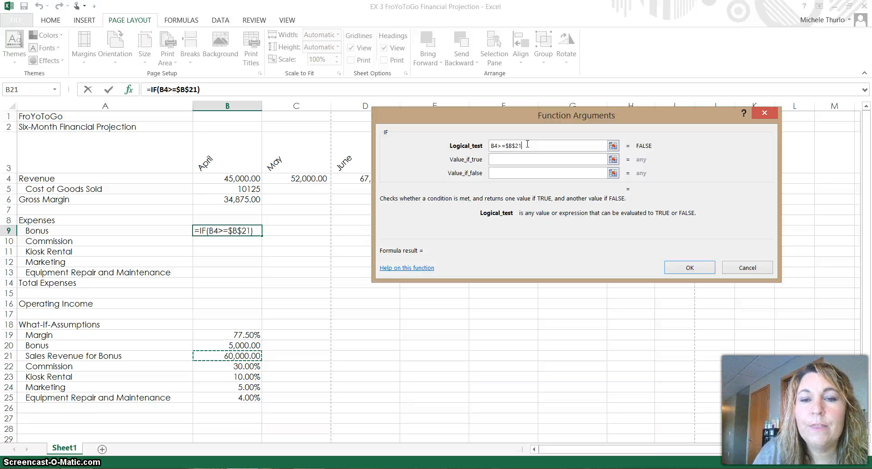
Set the value if true to the What-If Bonus amount as the absolute reference $B$20
left_click(528, 160)
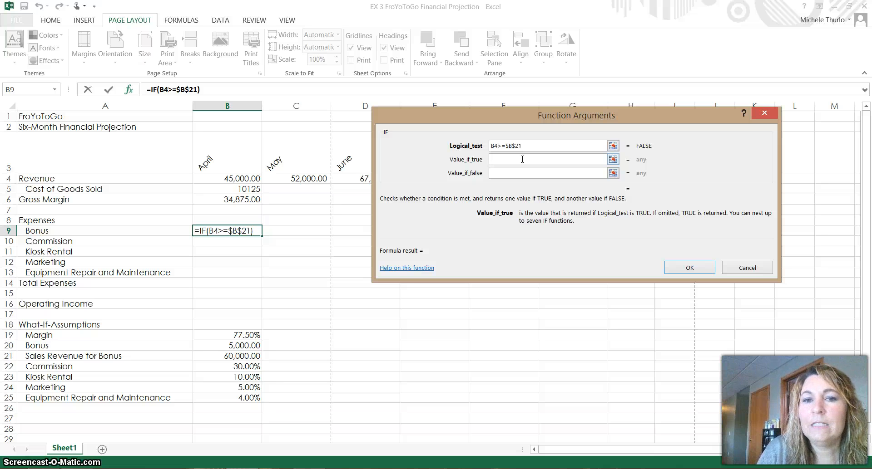
left_click(522, 160)
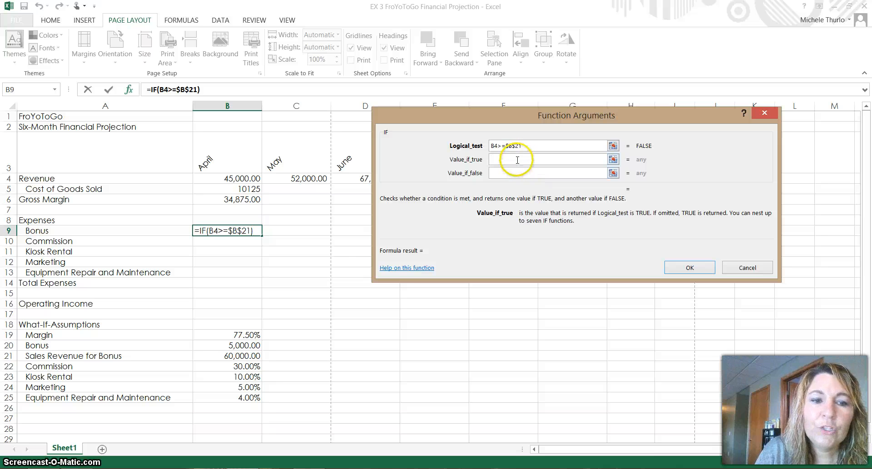
left_click(231, 346)
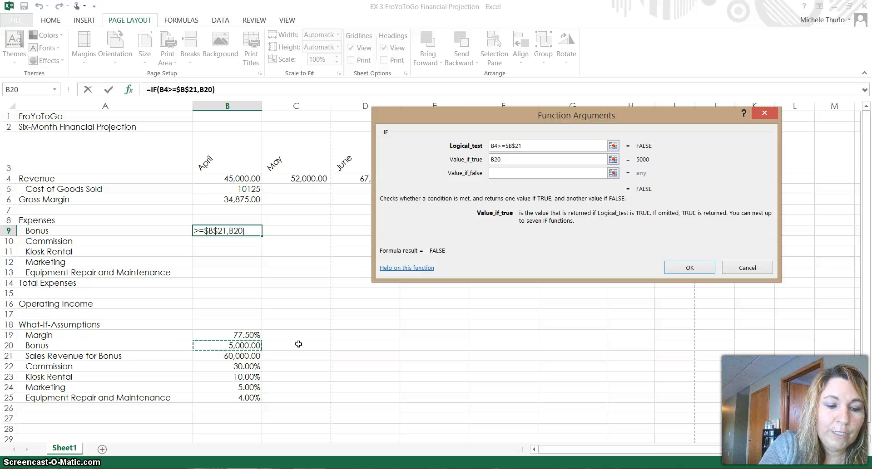
key("F4")
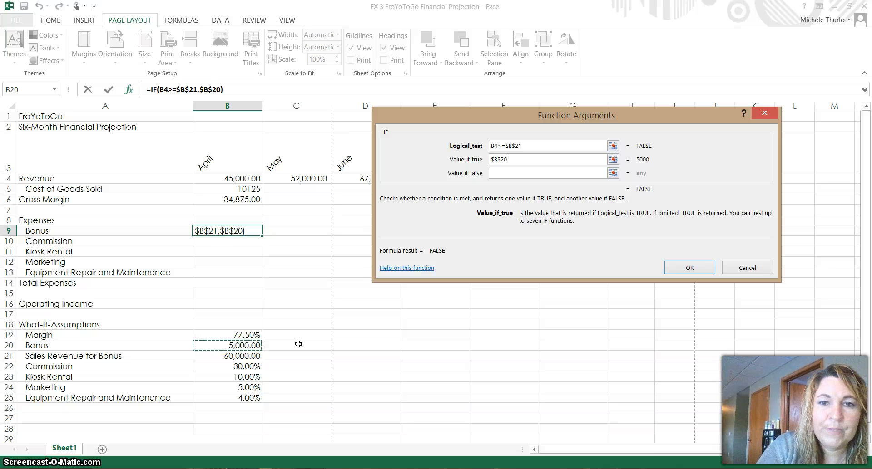
key("Down")
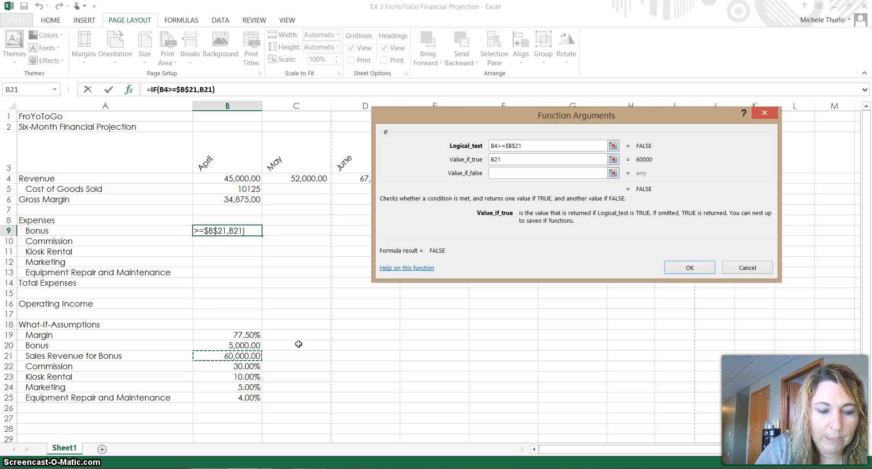
key("F4")
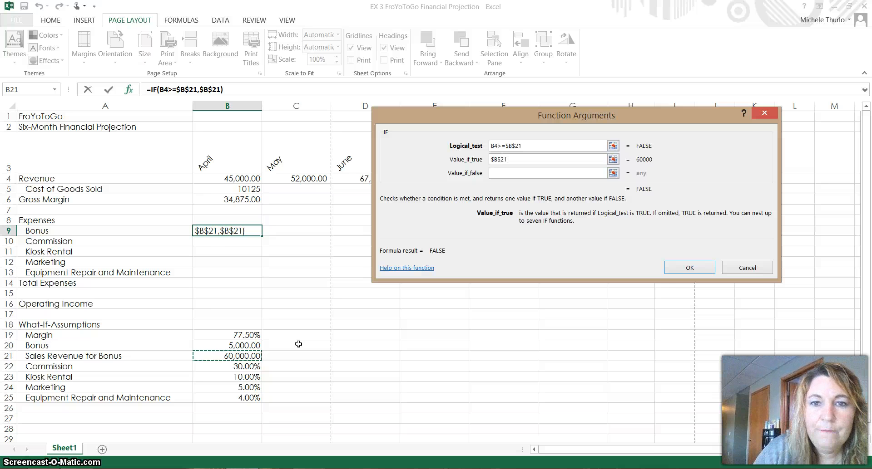
left_click(549, 172)
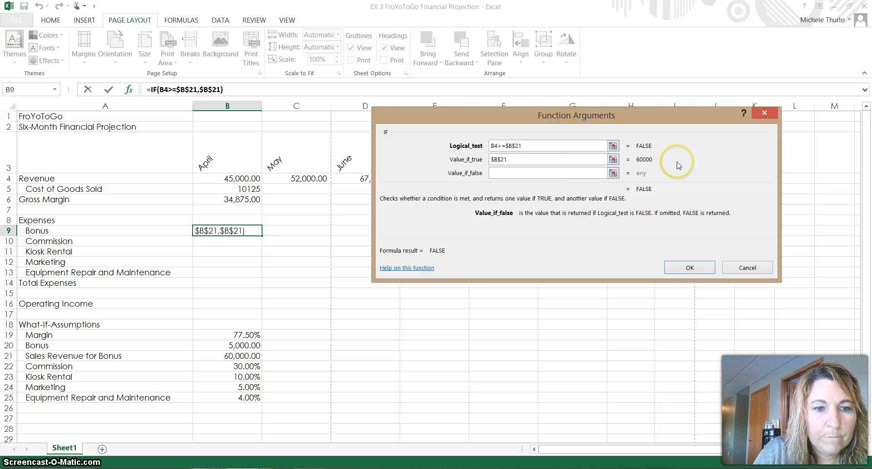
left_click(520, 158)
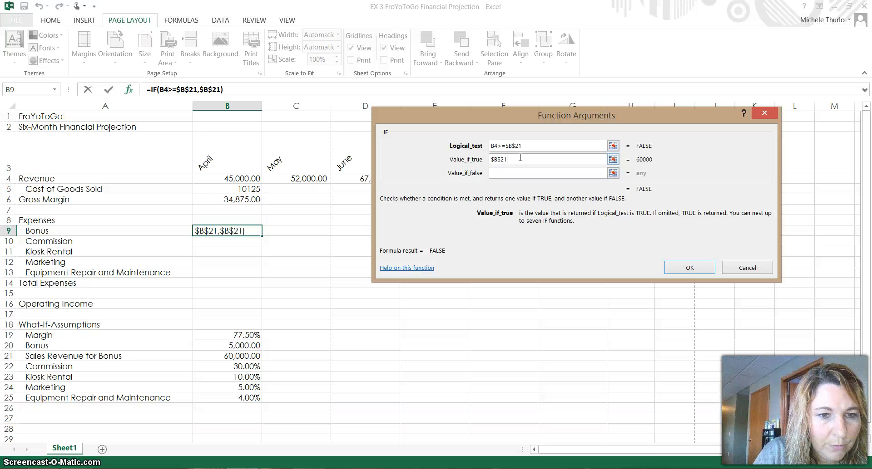
key("BackSpace")
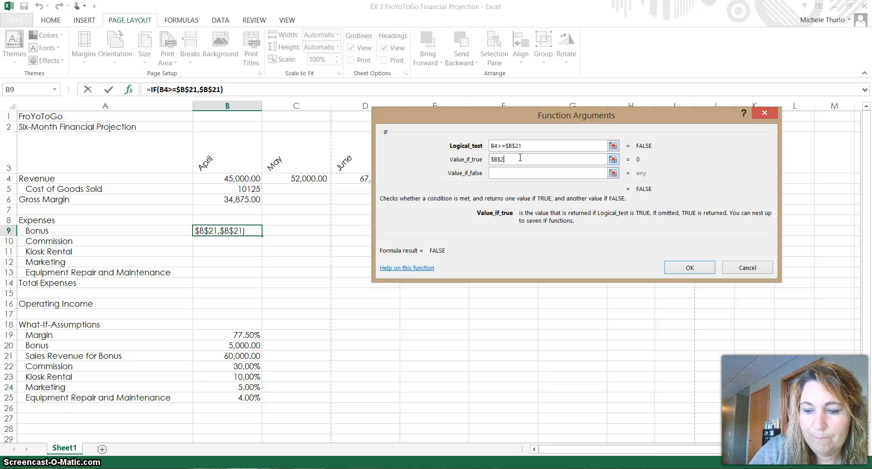
type("0")
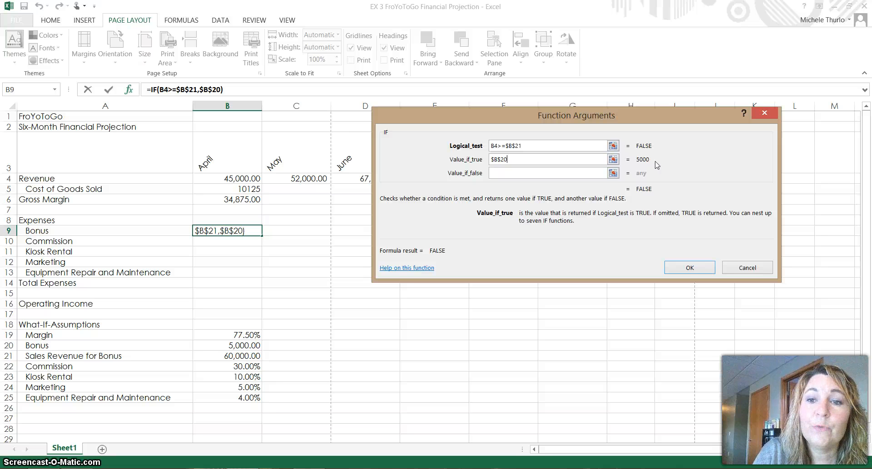
Complete the April Bonus IF formula with 0 as the value if false, and review its references in the cell
left_click(550, 173)
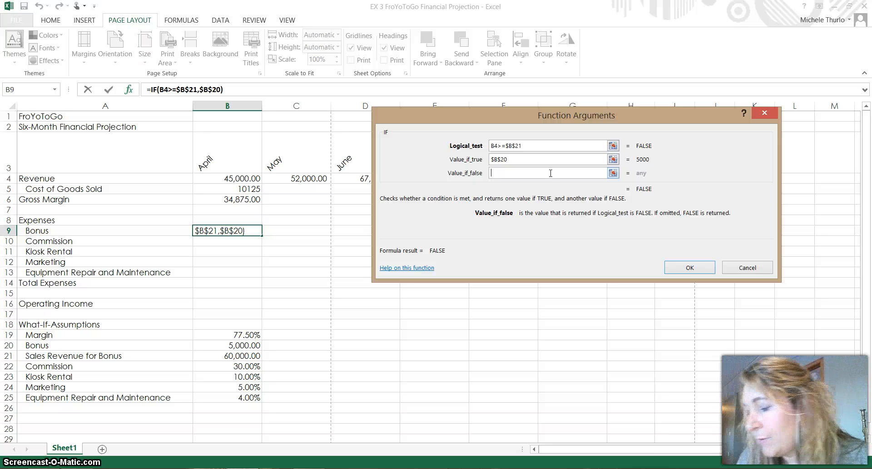
type("0")
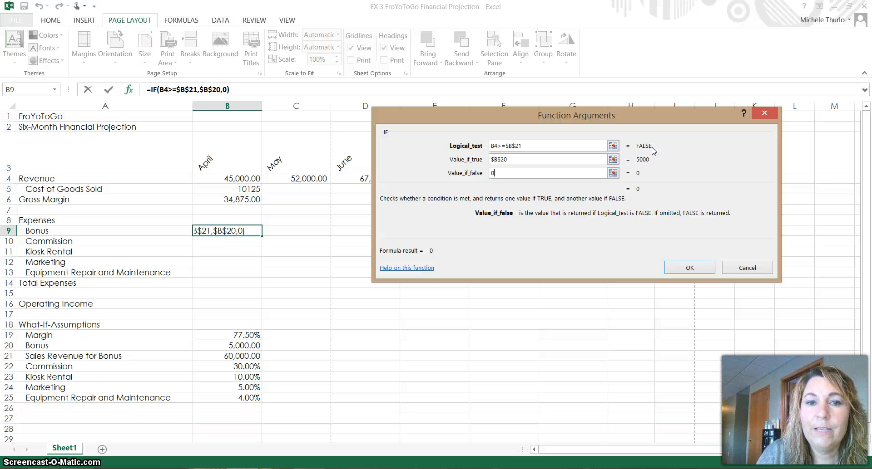
key("super+c")
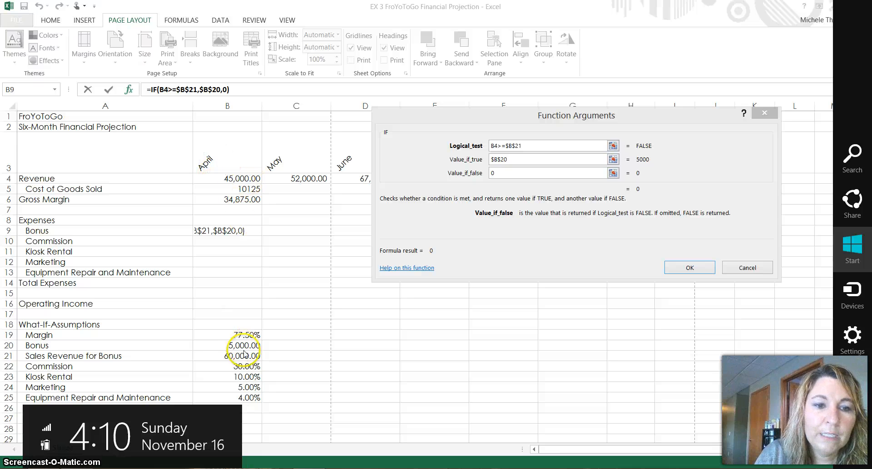
left_click(657, 163)
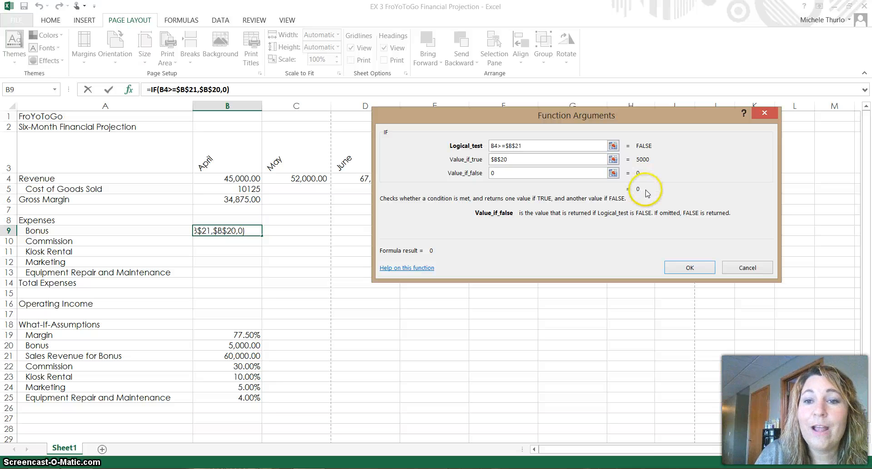
left_click(695, 269)
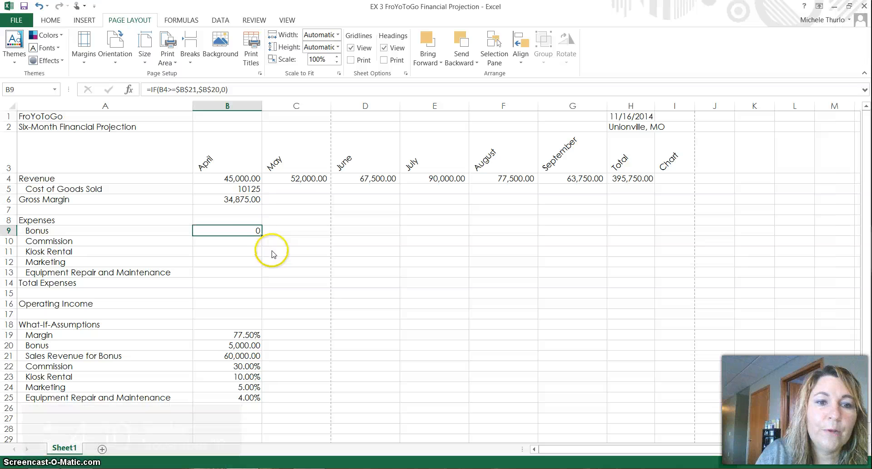
double_click(246, 231)
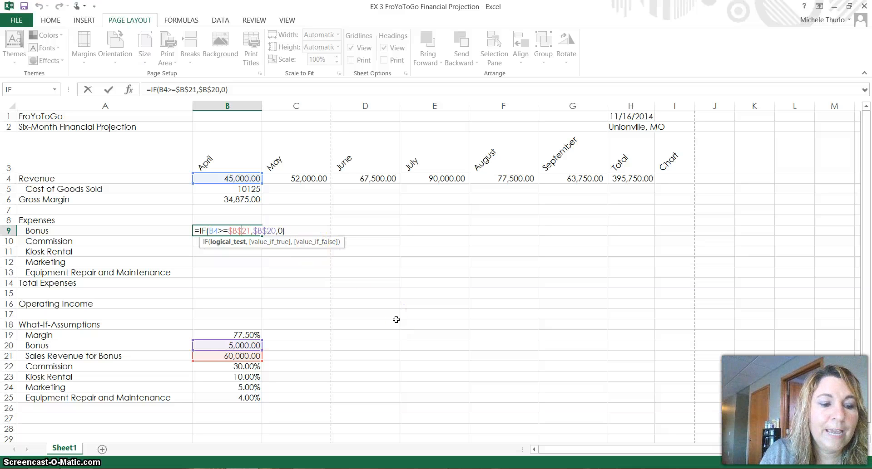
key("ctrl+Return")
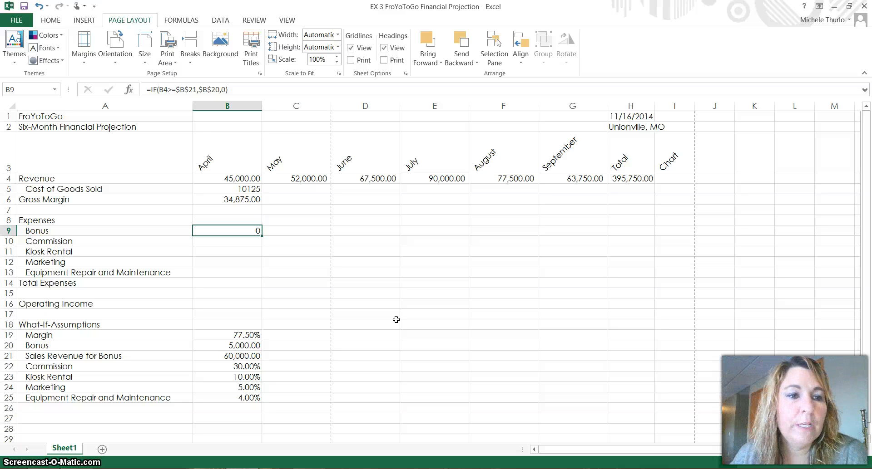
Enter the April Commission formula =B4*$B$22 in B10, multiplying April revenue by the absolute What-If Commission rate
key("Return")
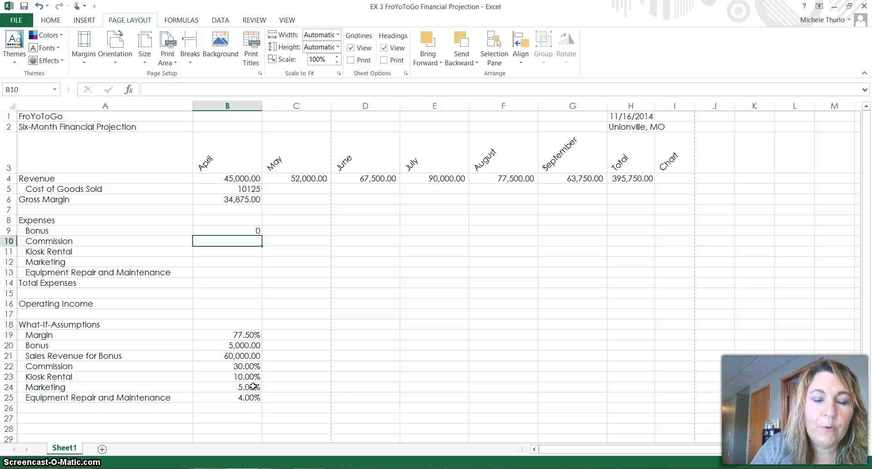
type("=")
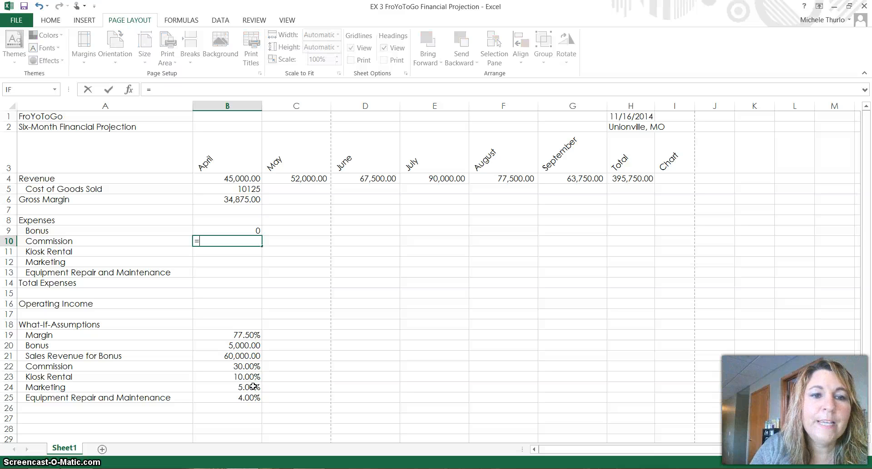
left_click(237, 179)
type("*")
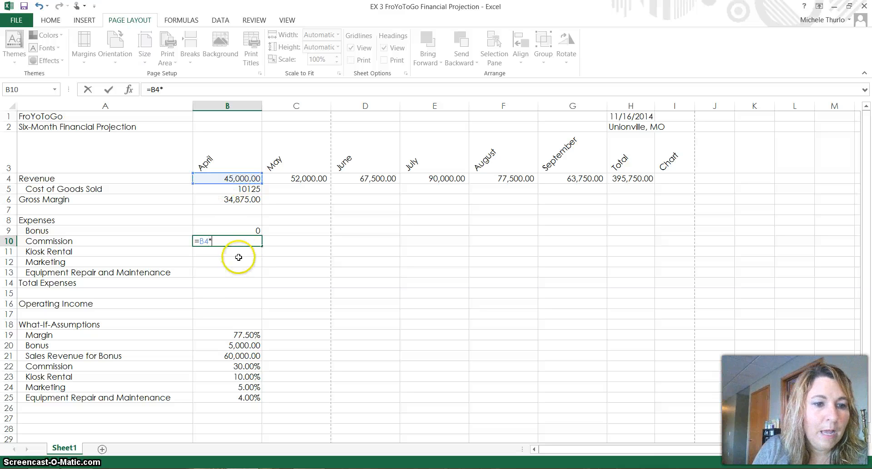
left_click(245, 367)
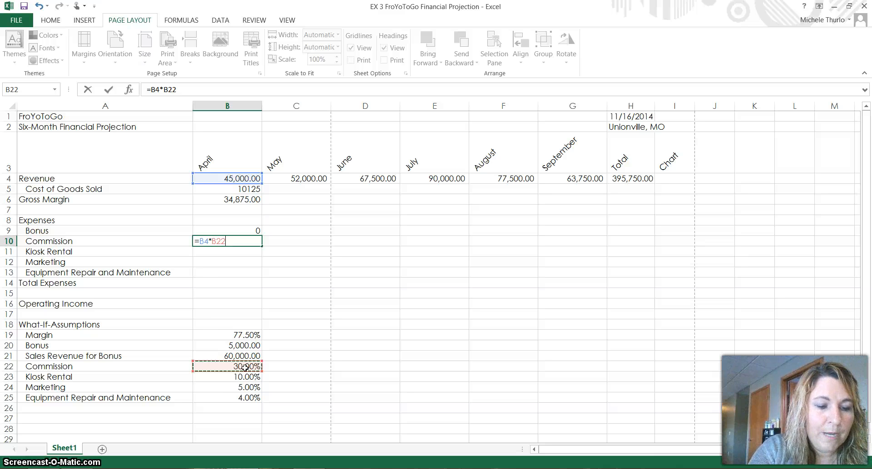
key("F4")
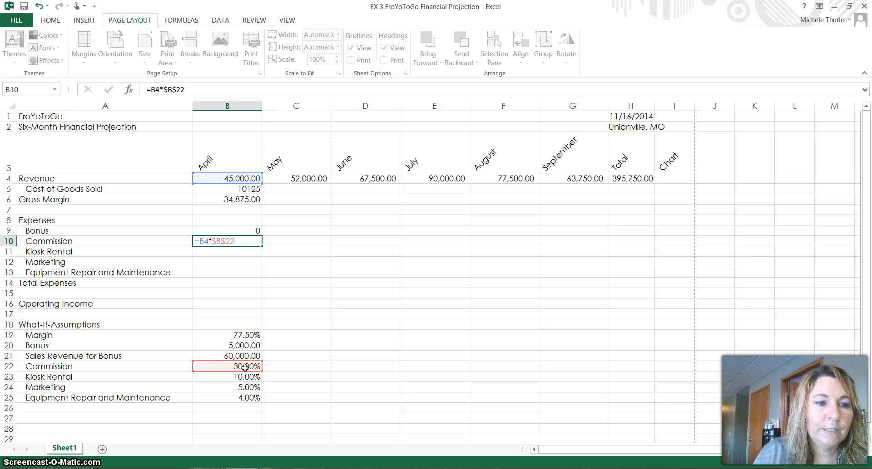
key("Return")
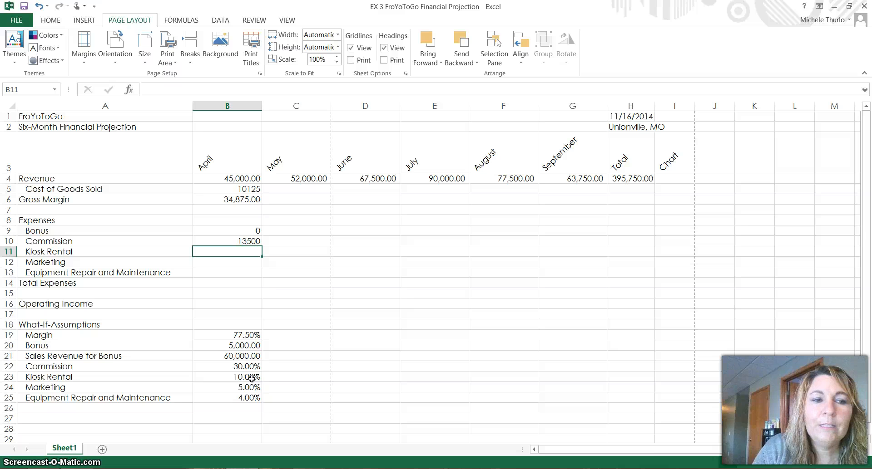
Enter the April Kiosk Rental formula =B4*$B$23 in B11, multiplying April revenue by the absolute What-If Kiosk Rental rate
type("=")
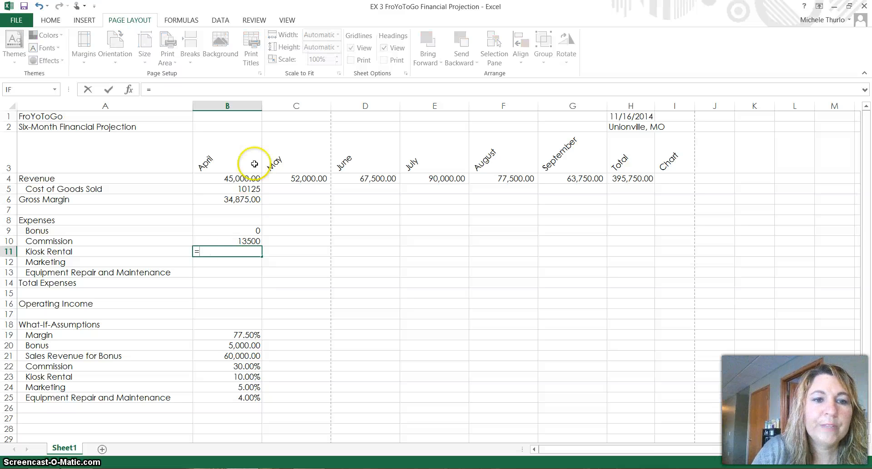
left_click(249, 179)
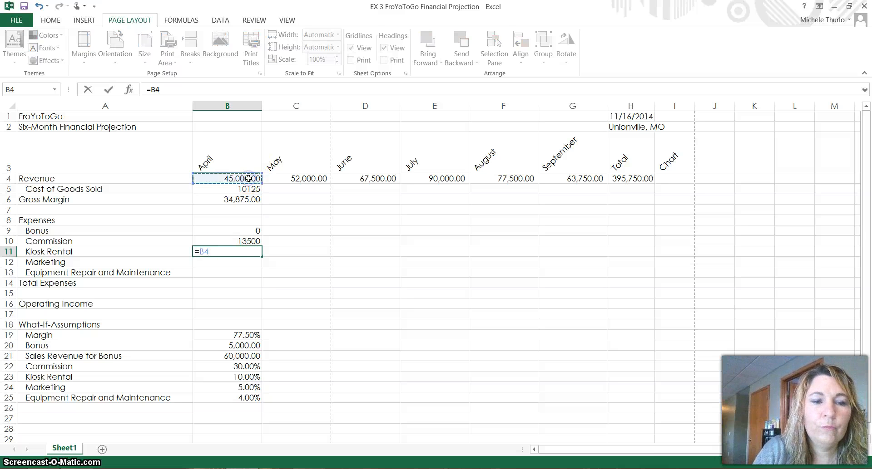
type("*")
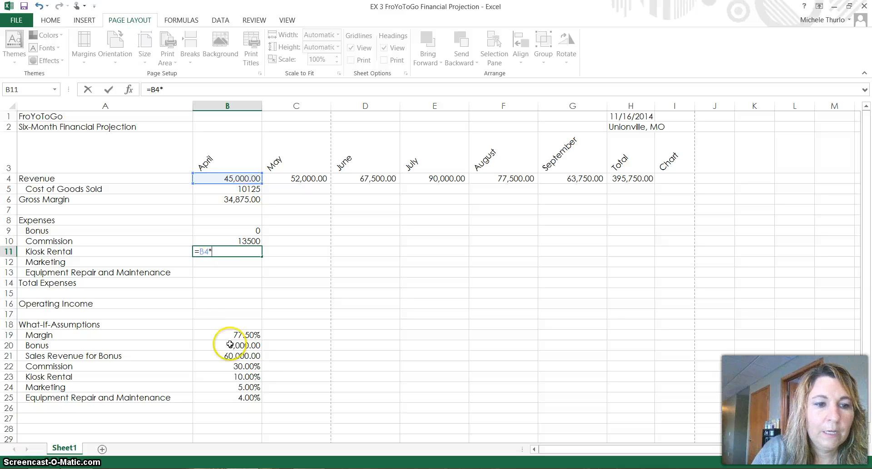
left_click(252, 377)
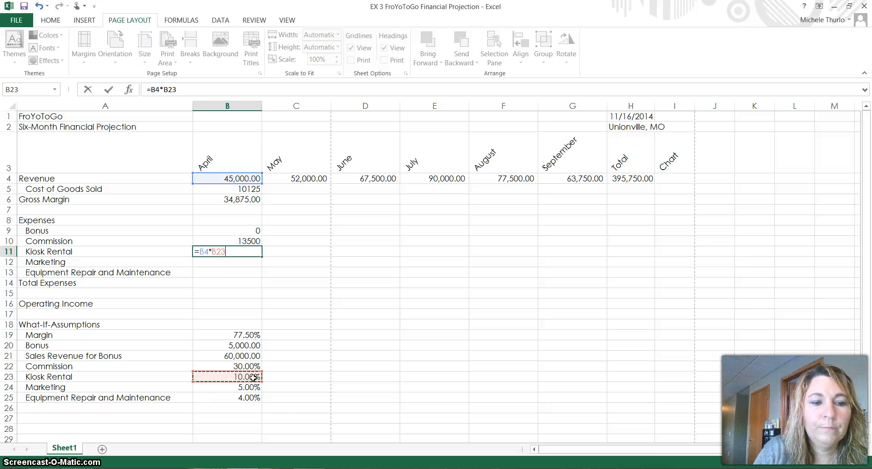
left_click_drag(253, 378, 258, 377)
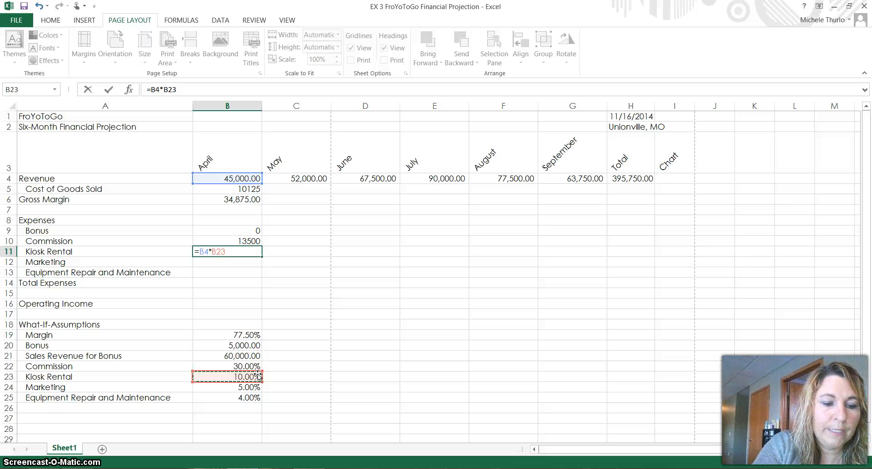
key("F4")
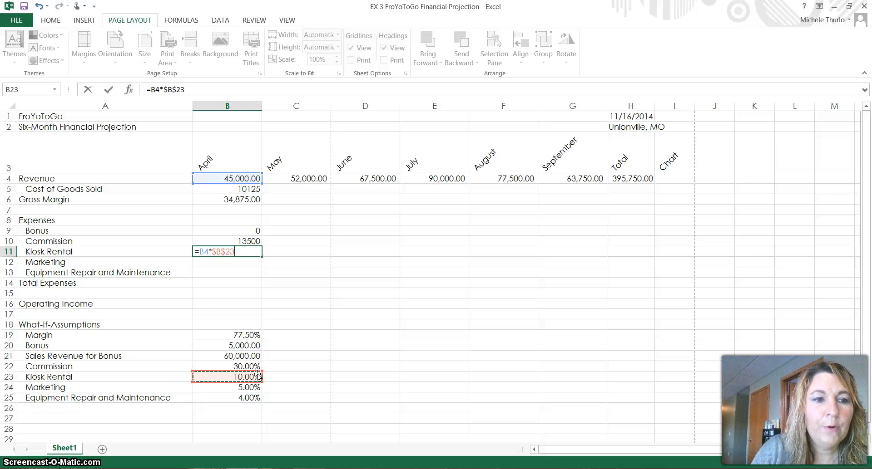
key("Return")
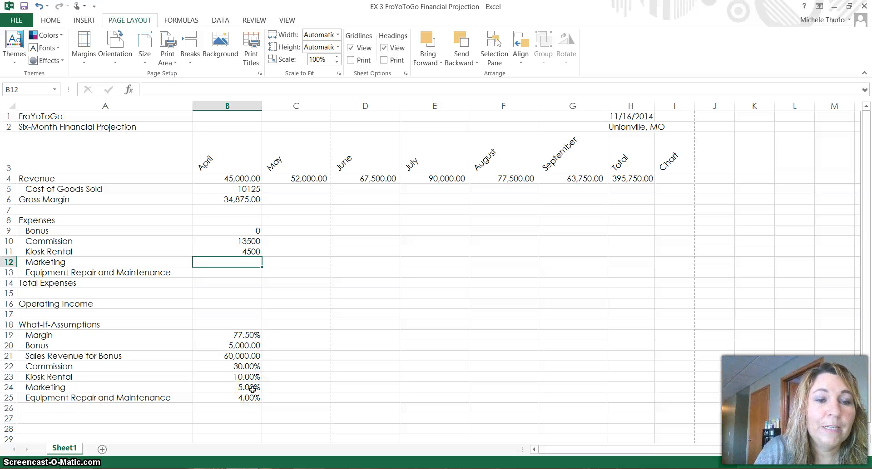
Enter the April Marketing formula =B4*$B$24 in B12, multiplying April revenue by the absolute What-If Marketing rate
type("=")
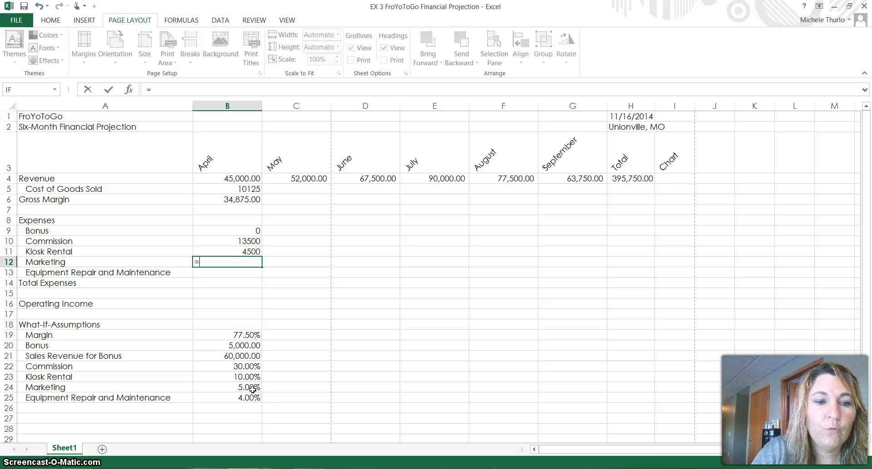
left_click(241, 179)
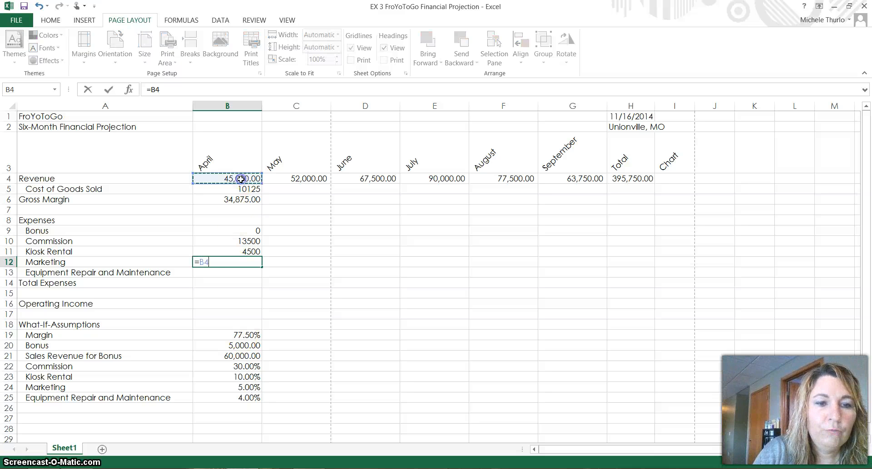
type("*")
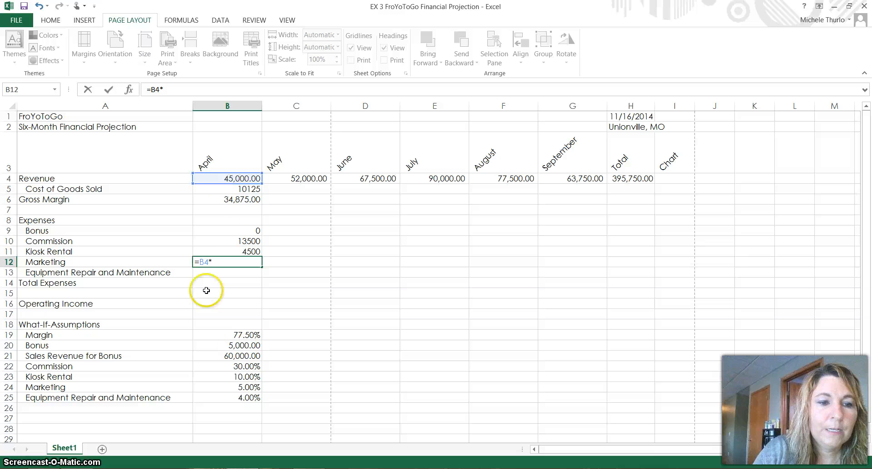
left_click(249, 389)
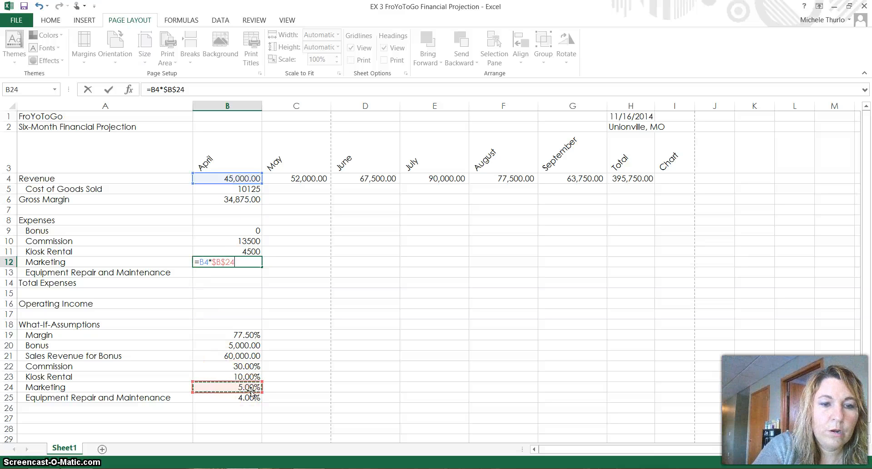
key("Return")
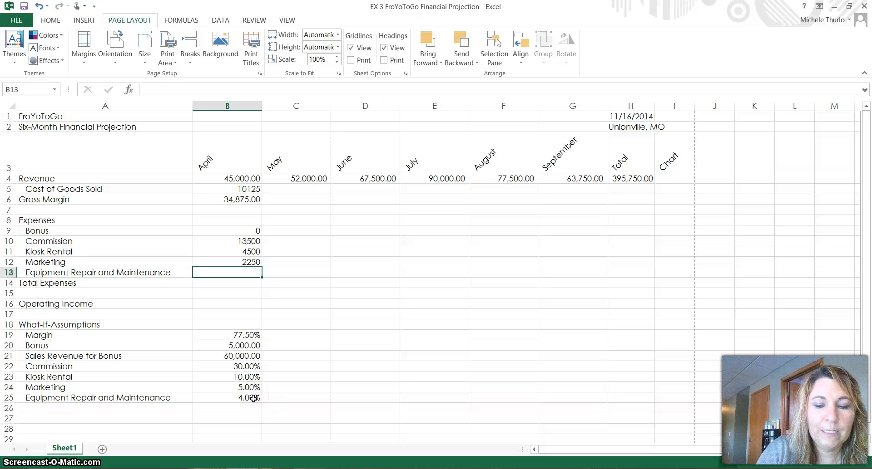
Enter the April Equipment Repair and Maintenance formula =B4*$B$25 in B13, using April revenue and the absolute What-If rate
type("=")
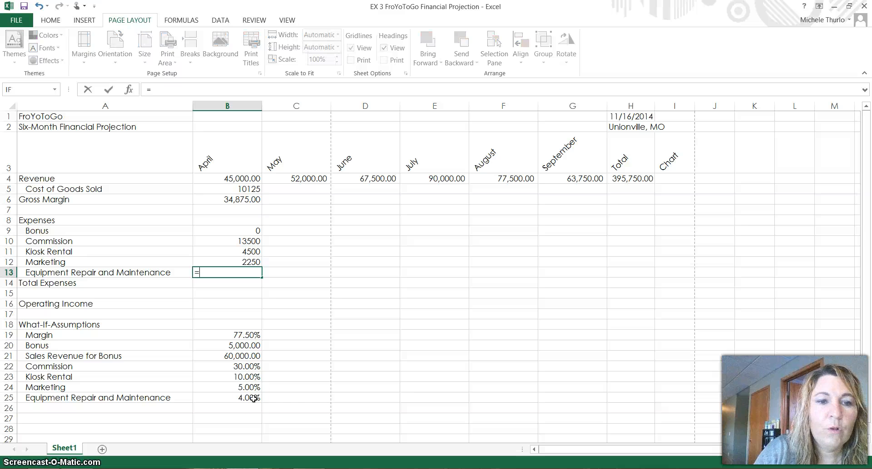
left_click(240, 180)
type("*")
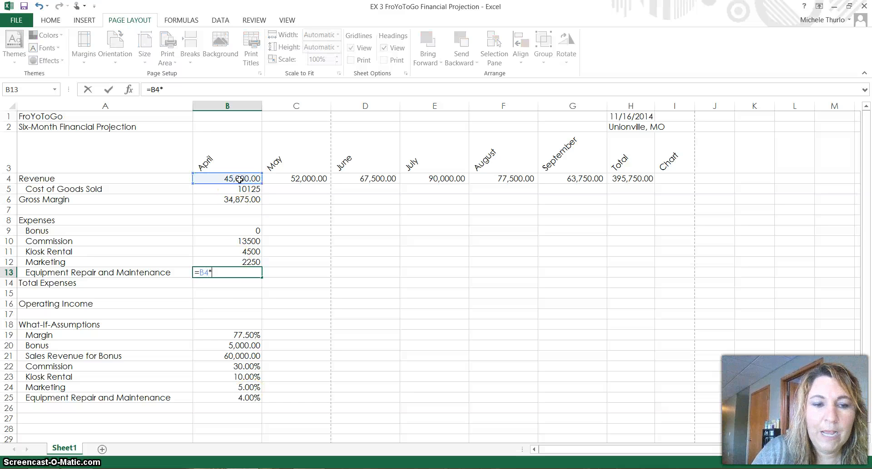
left_click(232, 396)
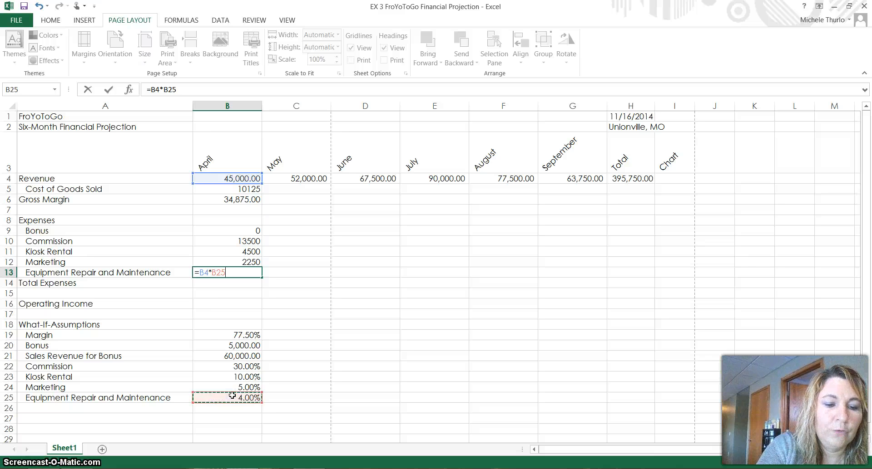
key("F4")
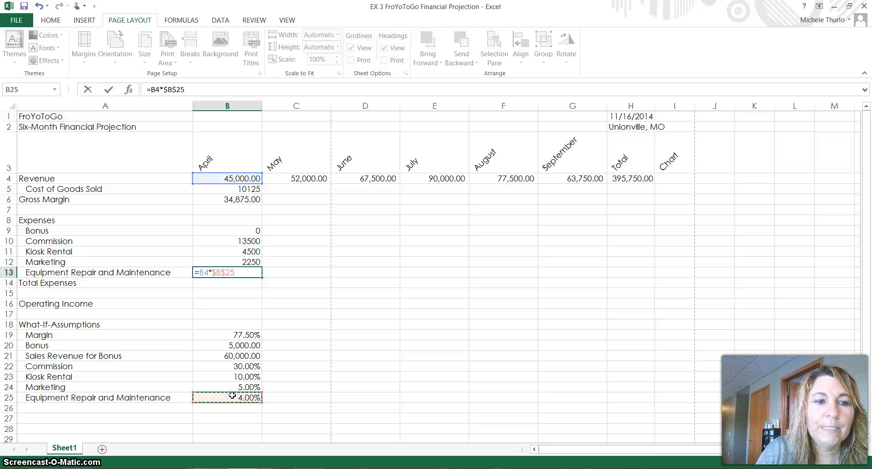
key("Return")
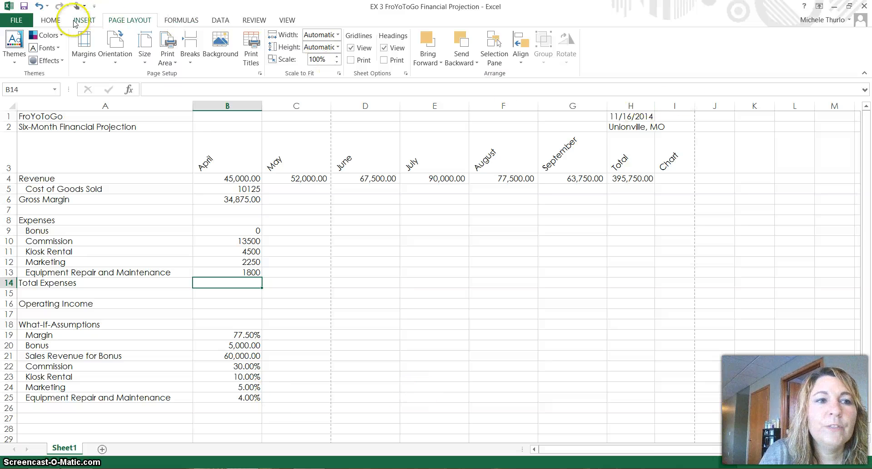
Total the April expenses in B14 with AutoSum over the range B9:B13
left_click(54, 20)
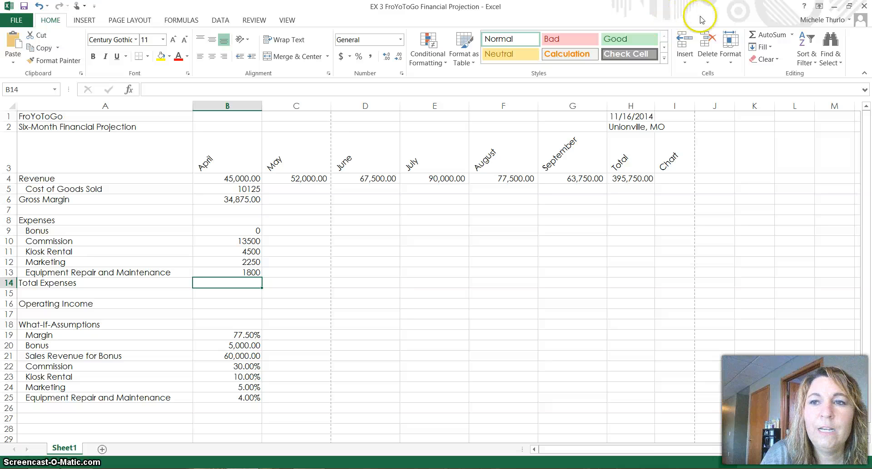
left_click(792, 36)
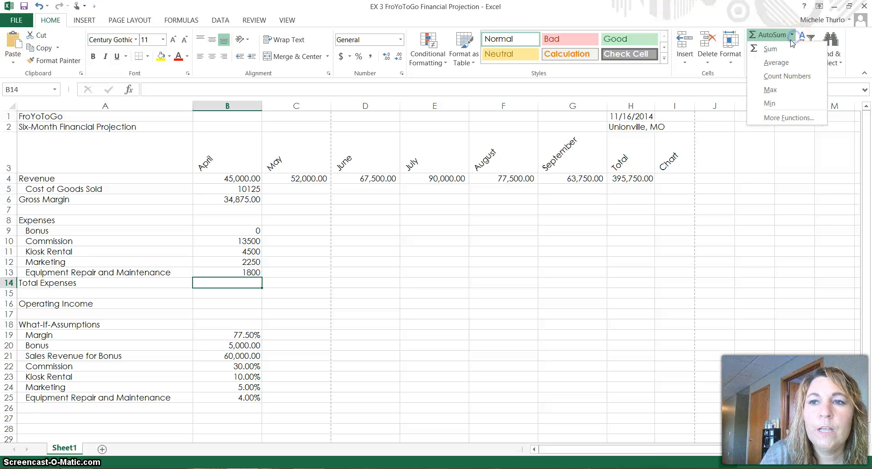
left_click(783, 47)
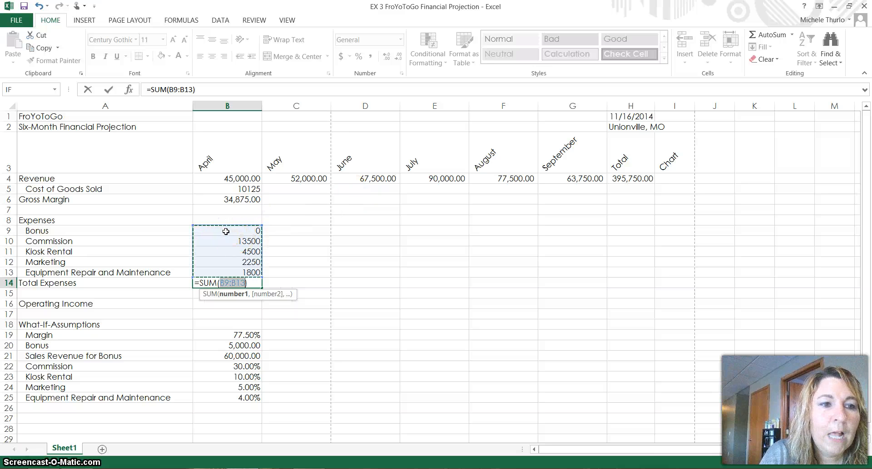
left_click_drag(226, 231, 228, 274)
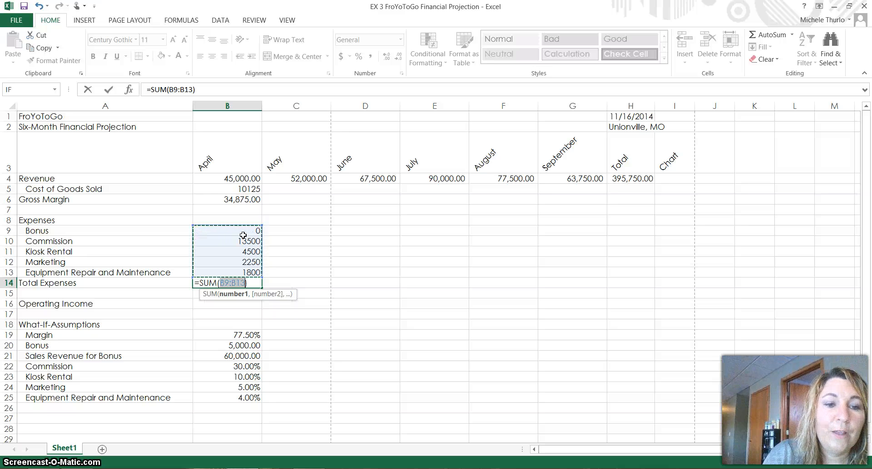
key("Return")
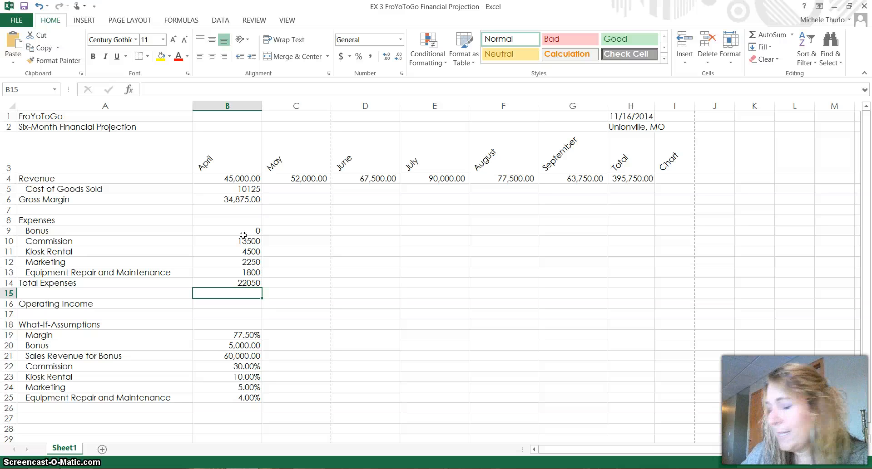
Enter the April Operating Income formula =B6-B14 in B16, subtracting Total Expenses from Gross Margin
key("Down")
key("Down")
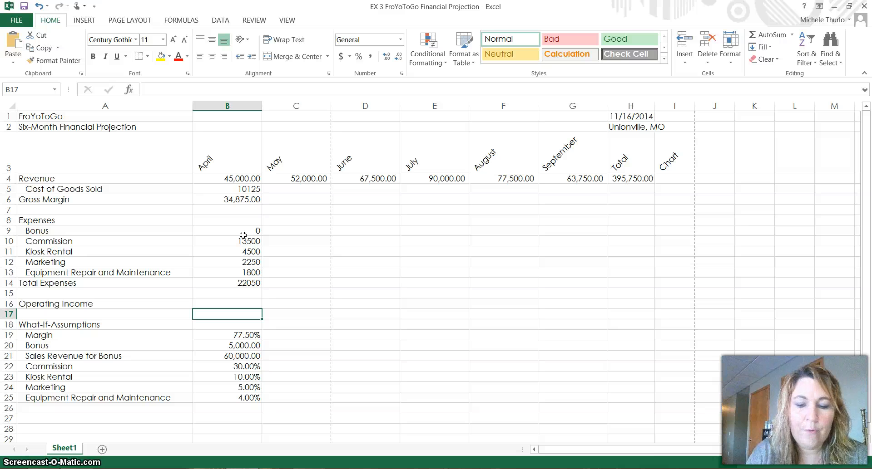
key("Up")
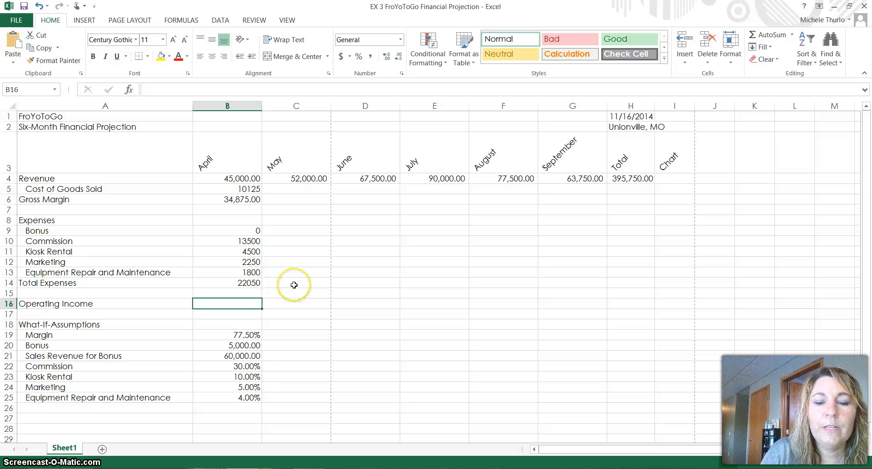
type("=")
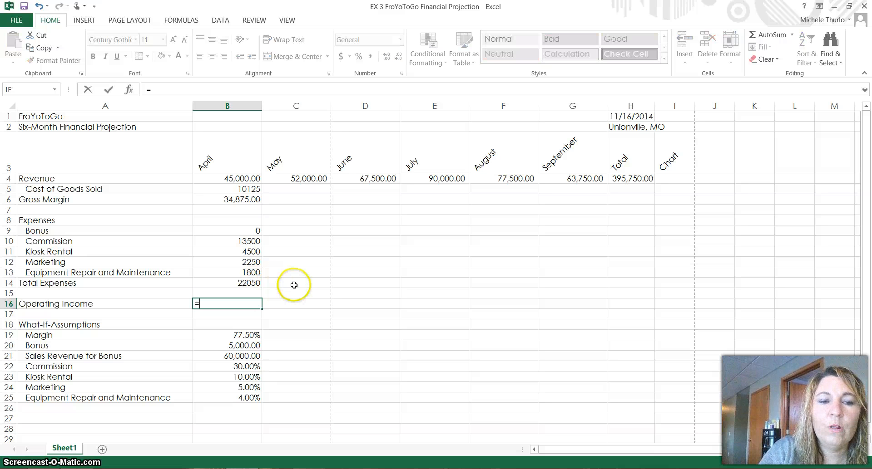
left_click(238, 198)
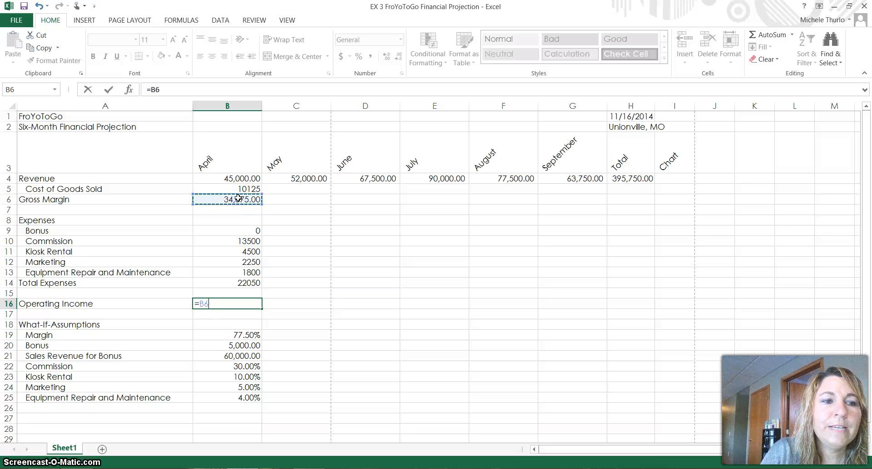
type("-")
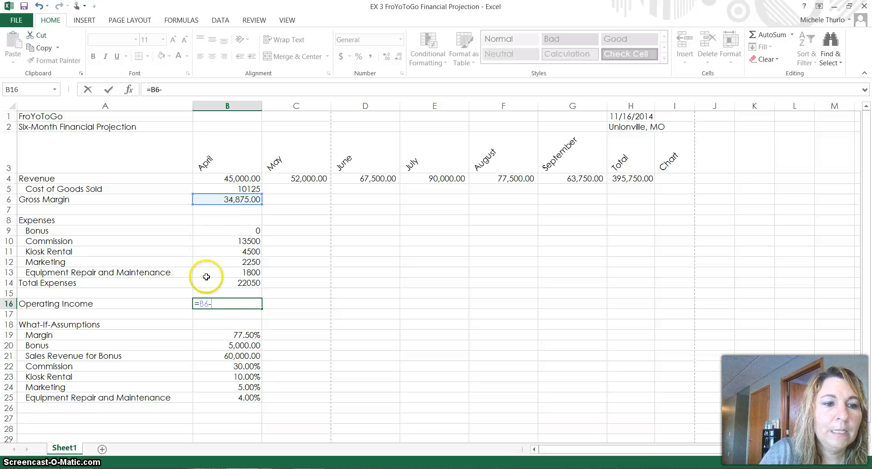
left_click(251, 284)
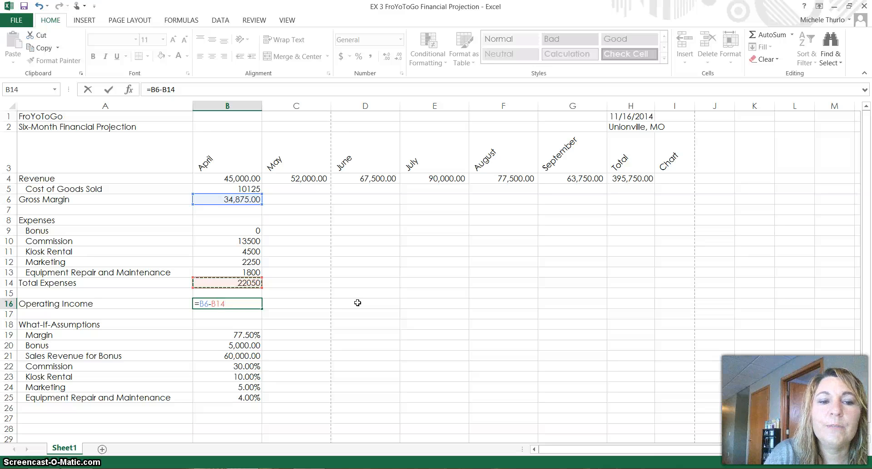
key("Return")
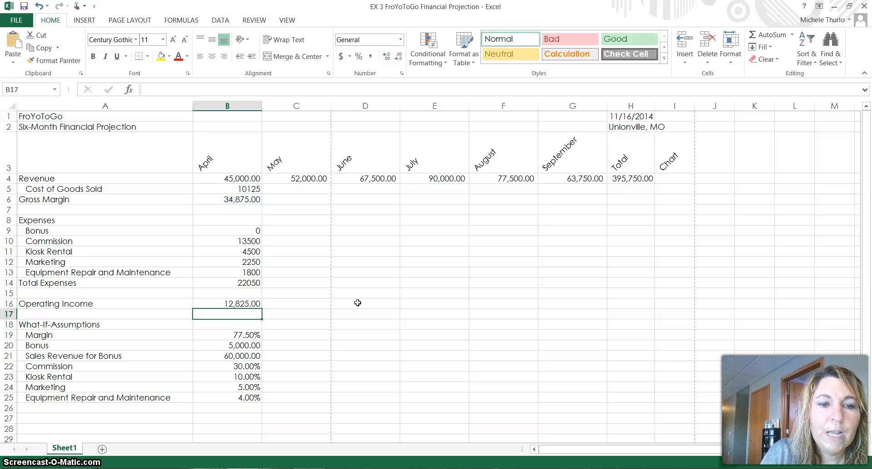
Show the worksheet's formulas in place of values to review the April column, and return to the normal values view
key("Up")
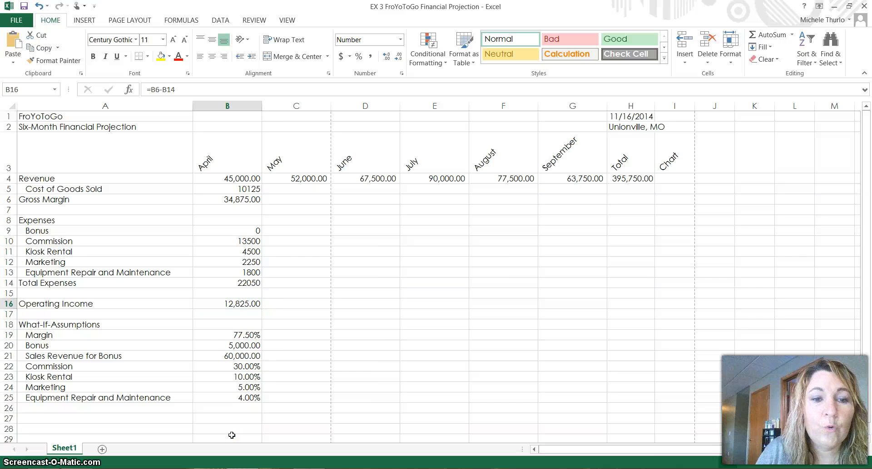
key("ctrl+grave")
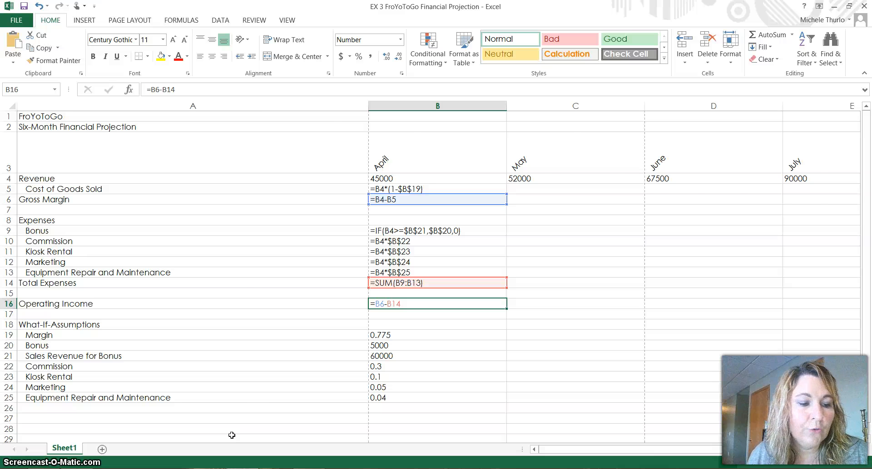
key("ctrl+grave")
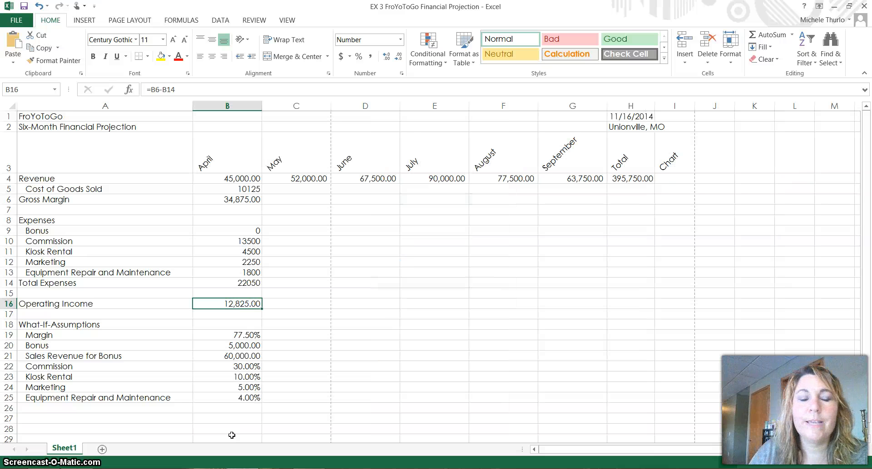
Copy the April formulas in B5:B16 across May through September, filling the range C5:G16
left_click(308, 185)
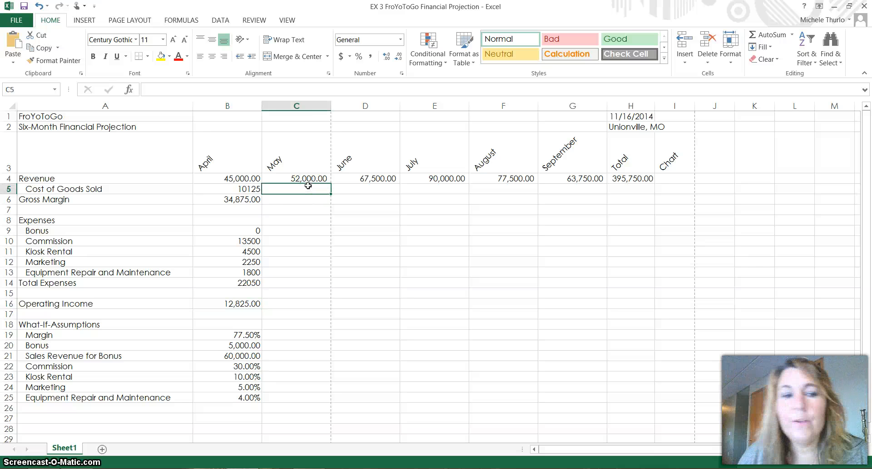
left_click(240, 188)
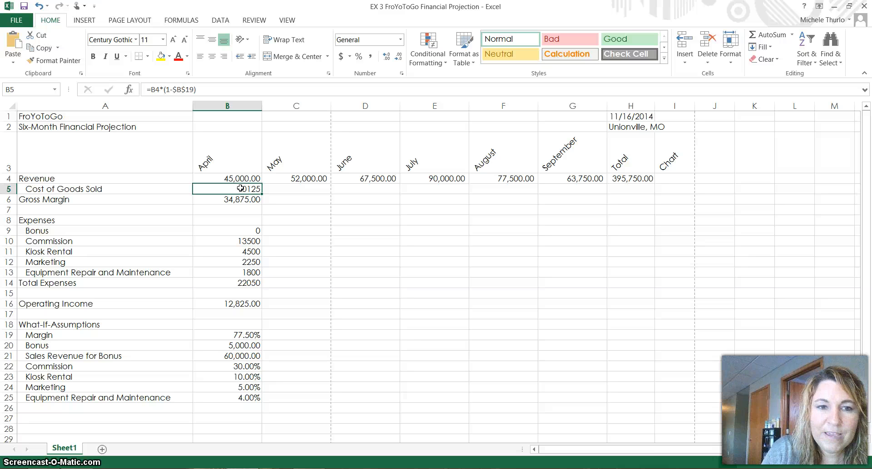
left_click_drag(240, 188, 234, 305)
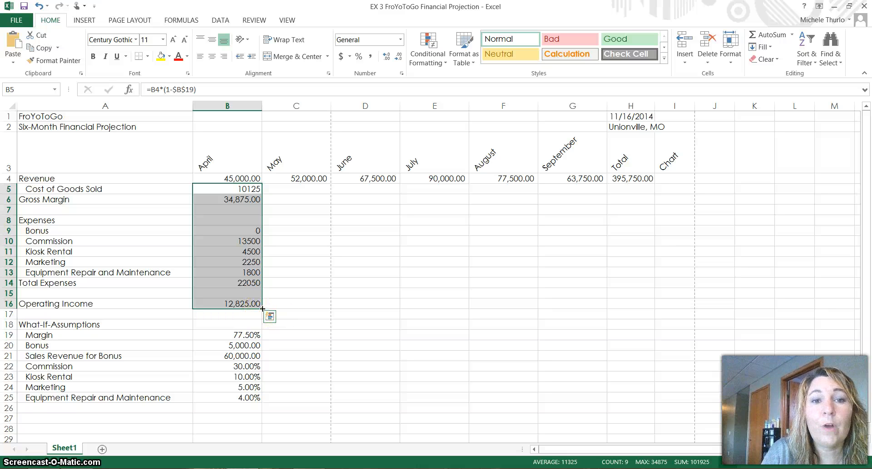
left_click_drag(263, 309, 588, 318)
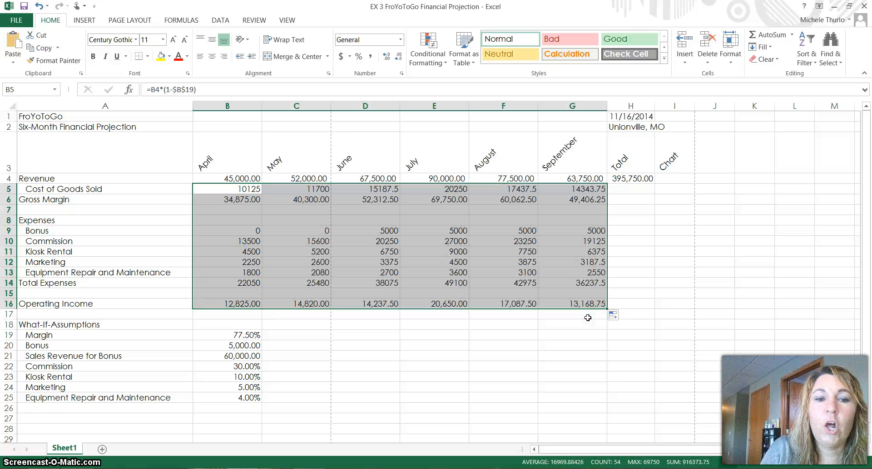
Inspect the copied June Marketing and Bonus formulas in D12 and D9, and open the April Bonus formula in B9
left_click(383, 263)
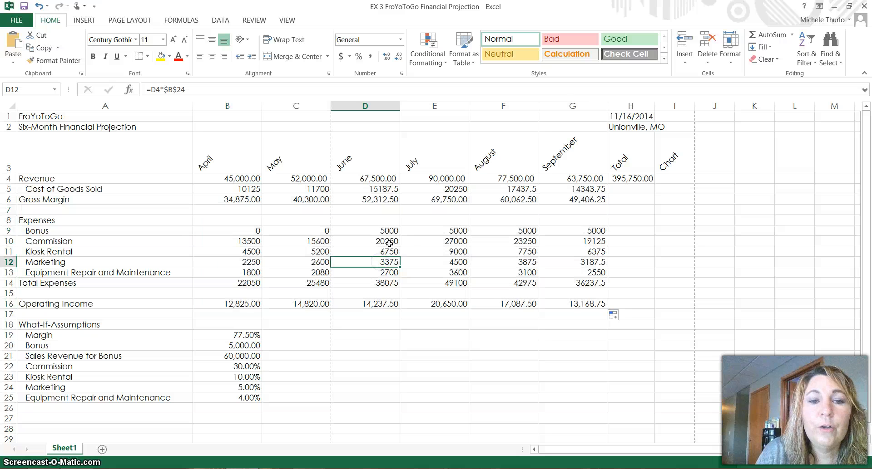
left_click(394, 233)
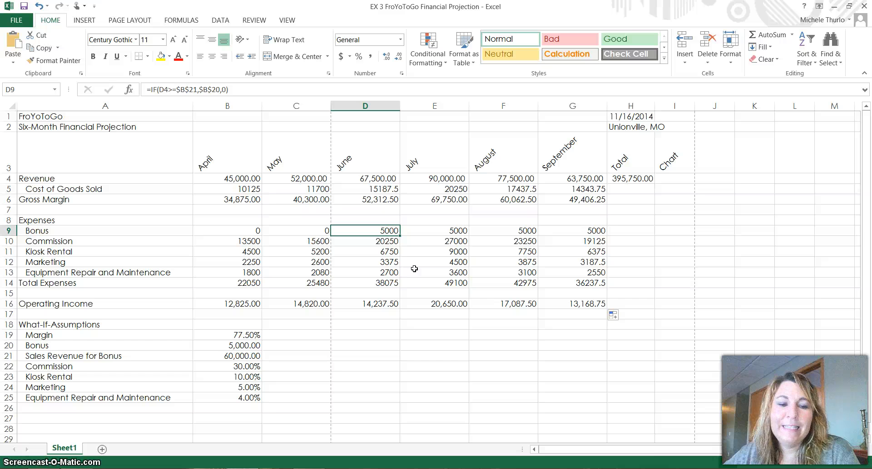
left_click(331, 451)
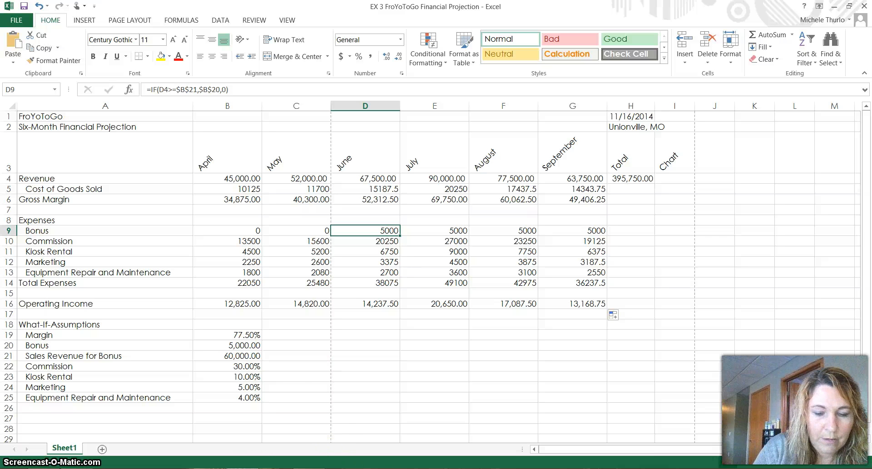
key("alt+p")
left_click(343, 262)
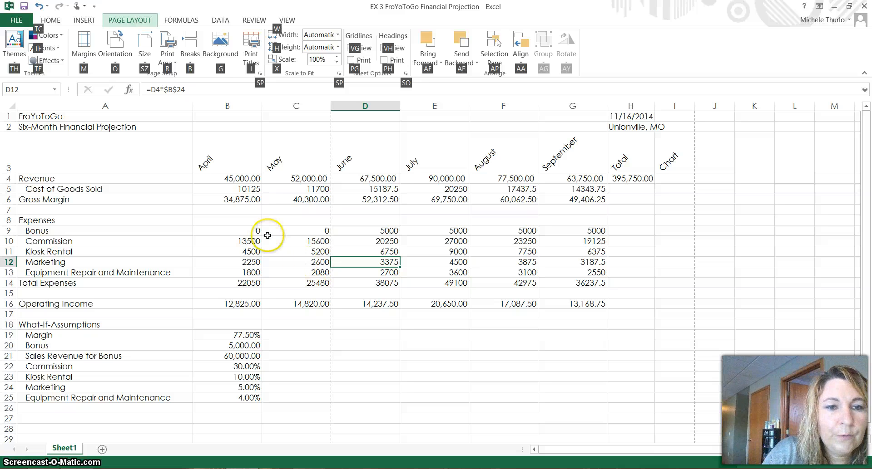
double_click(250, 231)
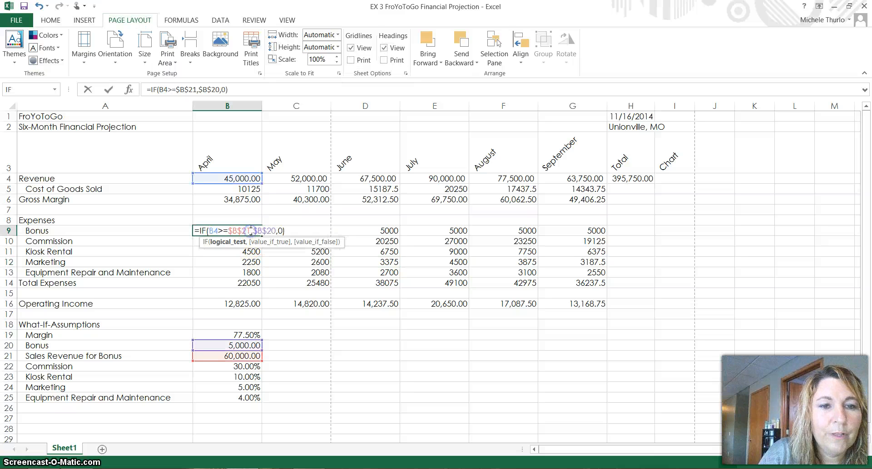